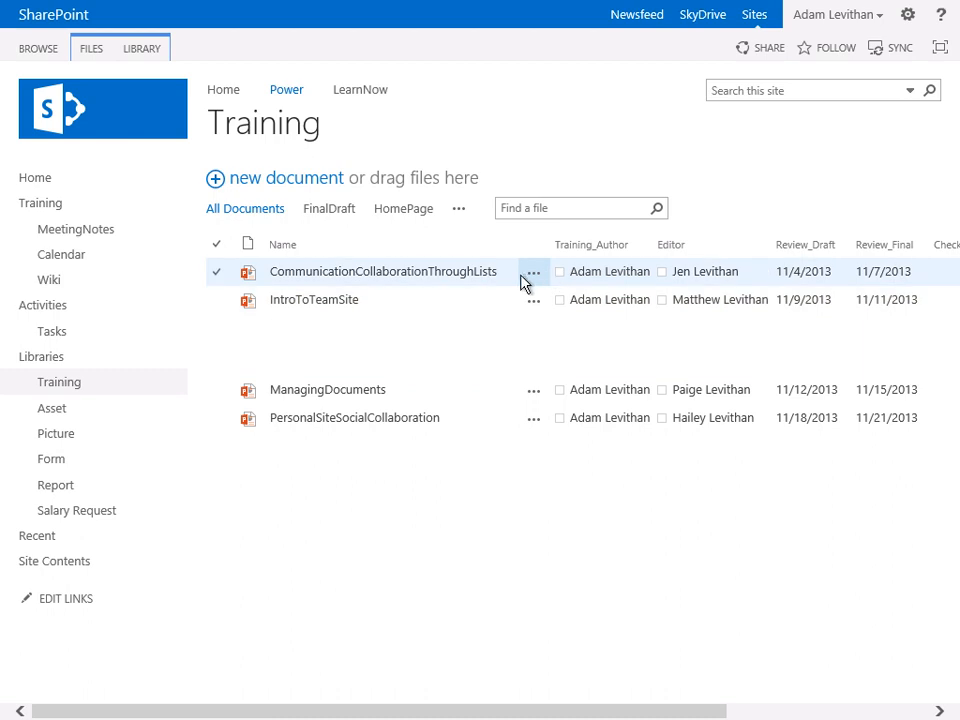
- Open the CommunicationCollaborationThroughLists presentation from the Training library in PowerPoint and show all its document properties
click(532, 273)
click(590, 324)
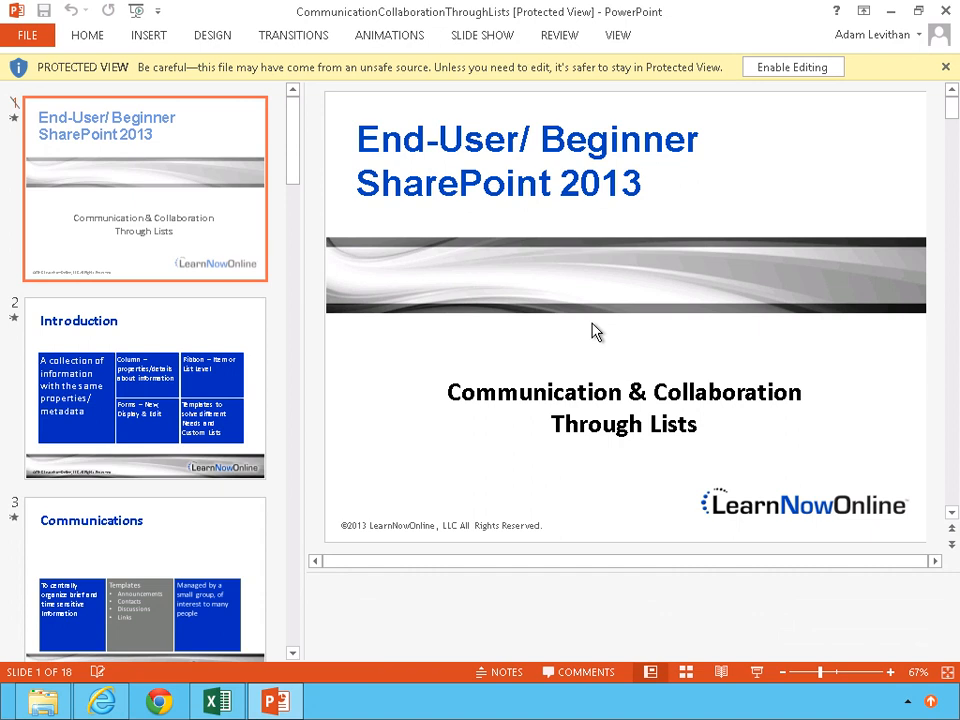
click(33, 36)
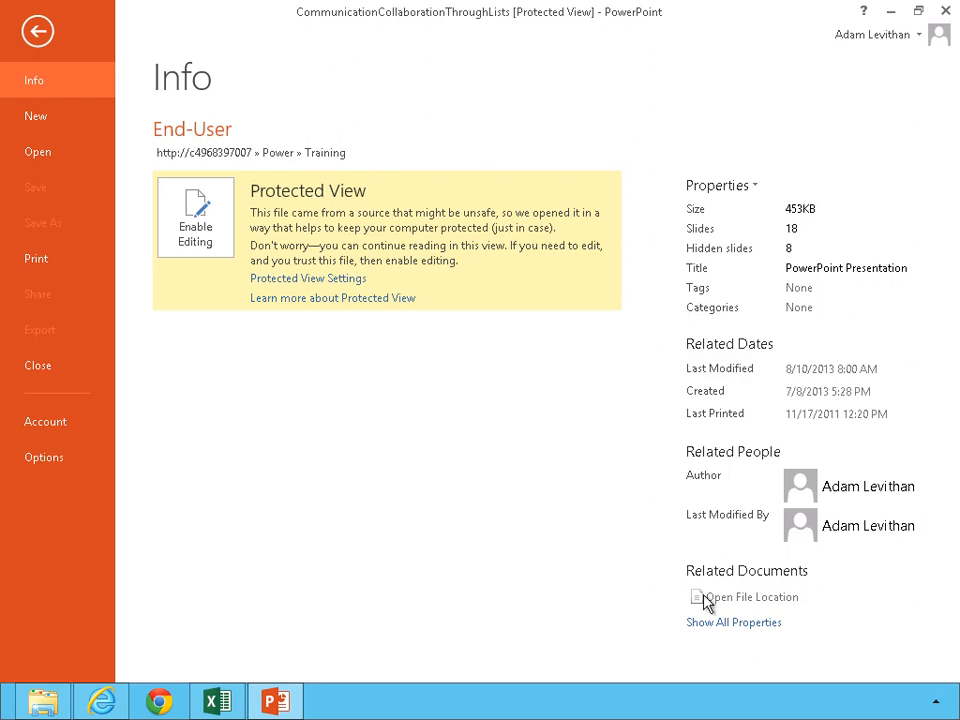
click(720, 623)
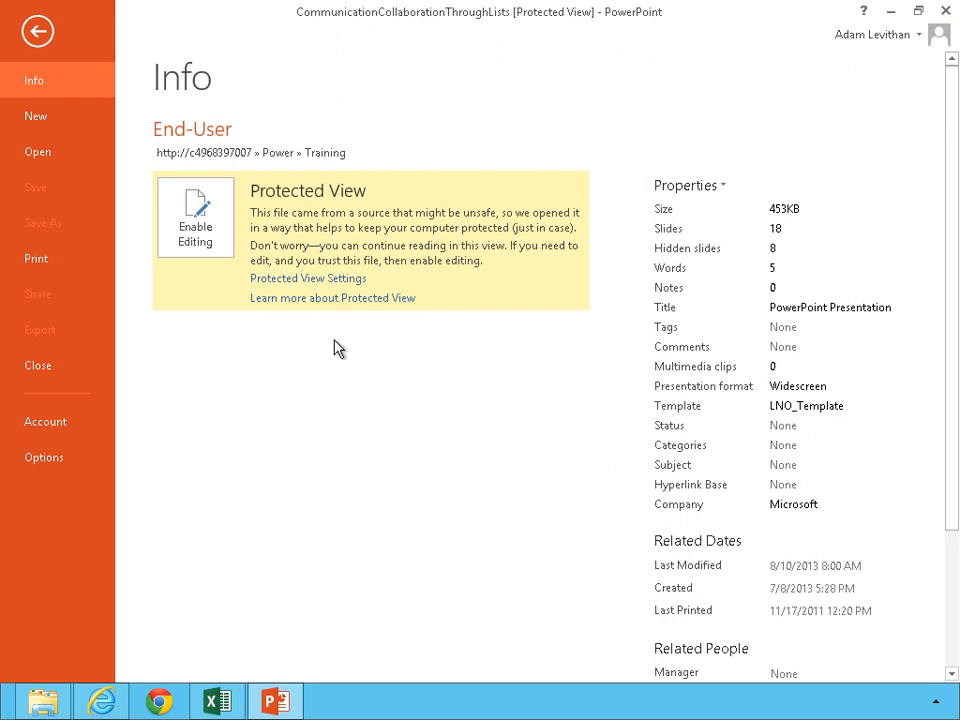
- Enable editing of the protected presentation and check it out from the server
click(205, 248)
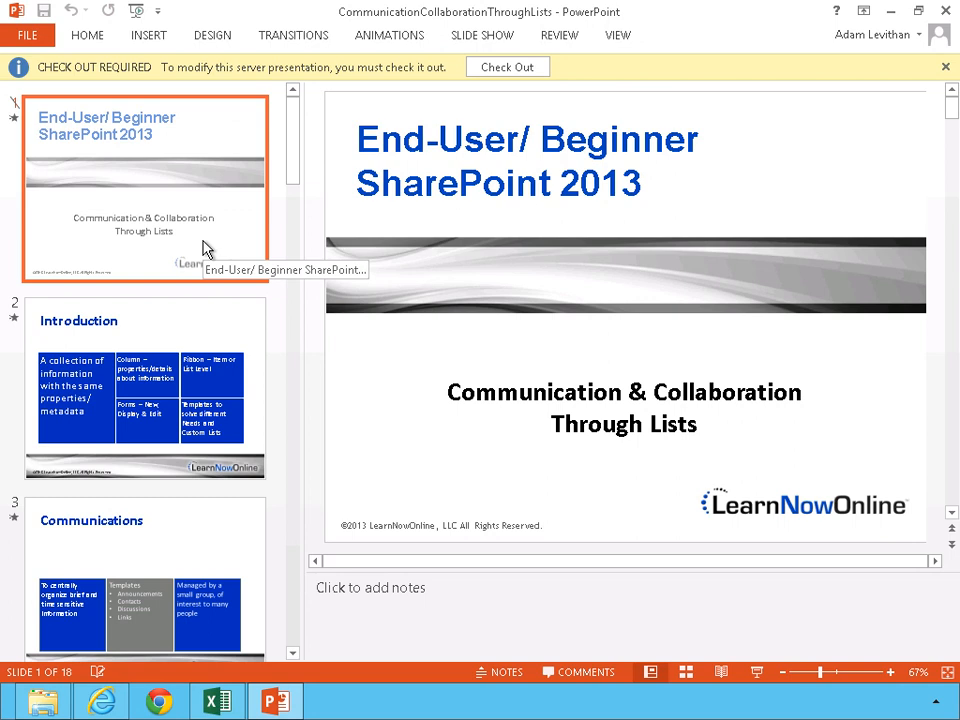
click(472, 75)
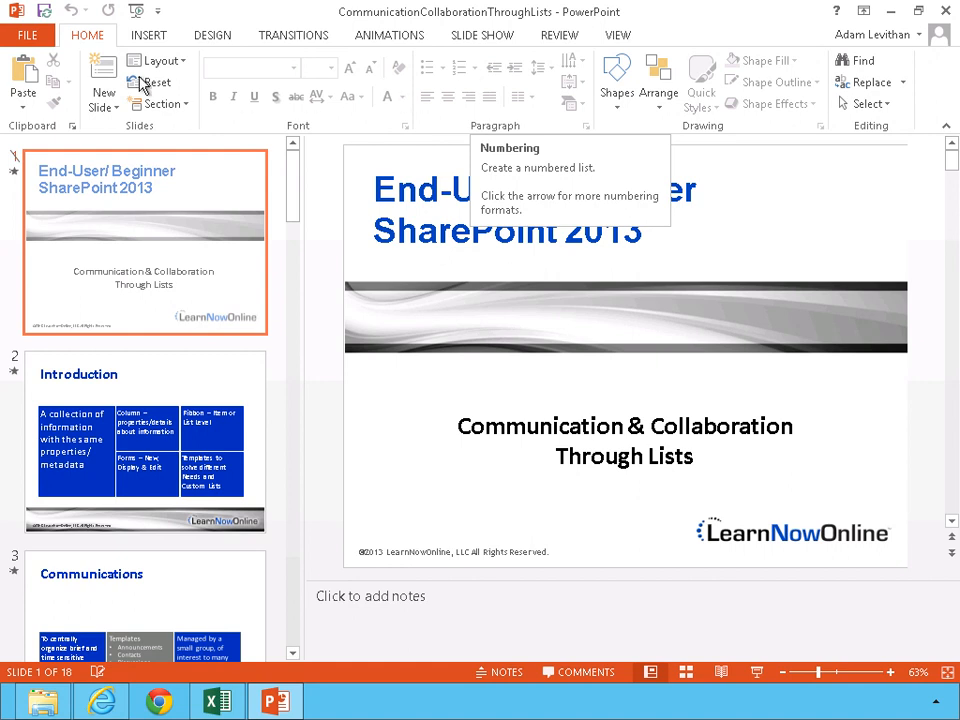
- Look through the version management options, then set the presentation's Status_Editorial property to Editorial Rewrites in the full property list
click(22, 36)
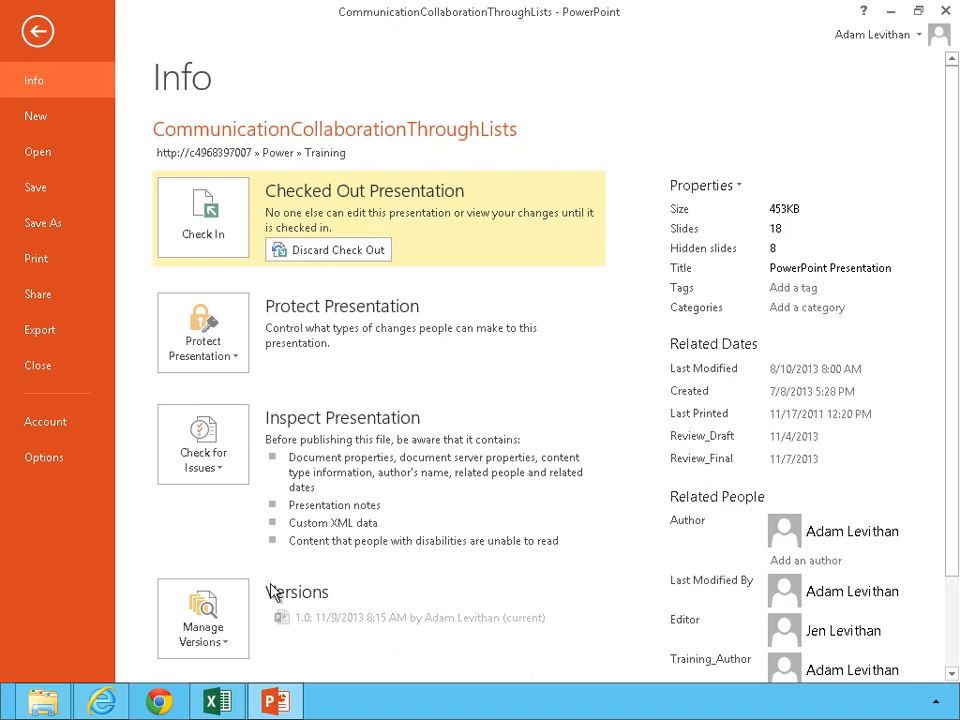
click(231, 639)
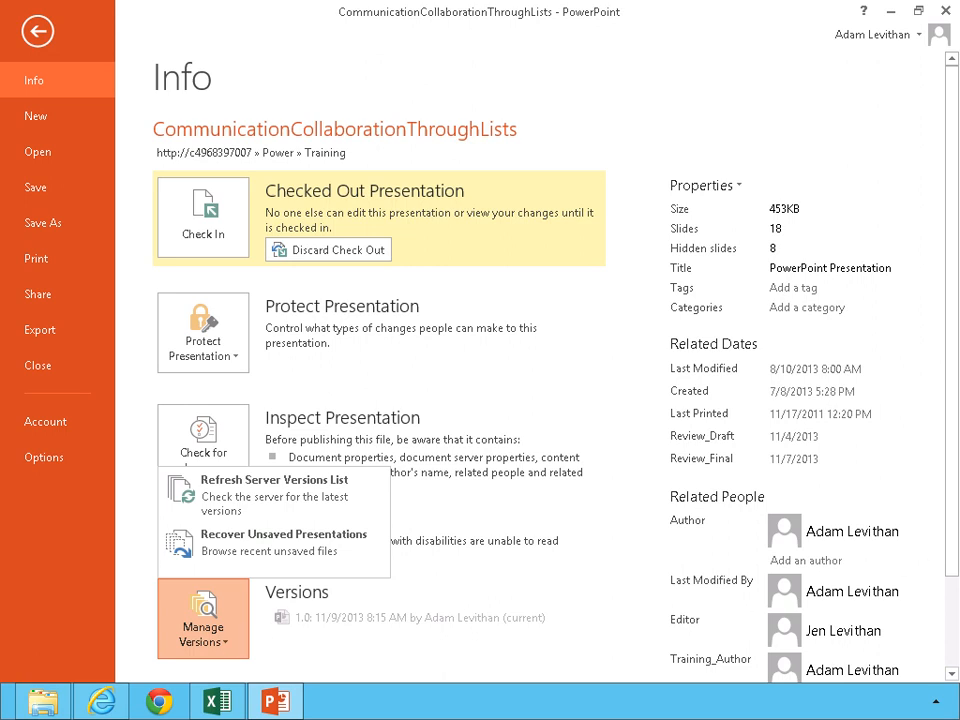
drag(949, 556, 935, 693)
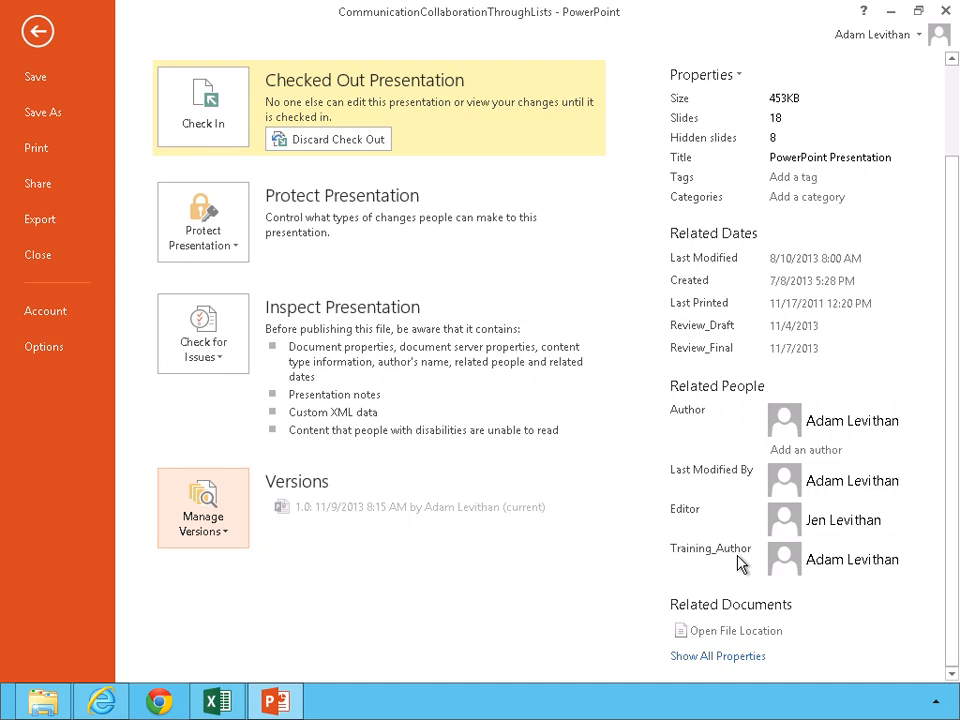
click(735, 656)
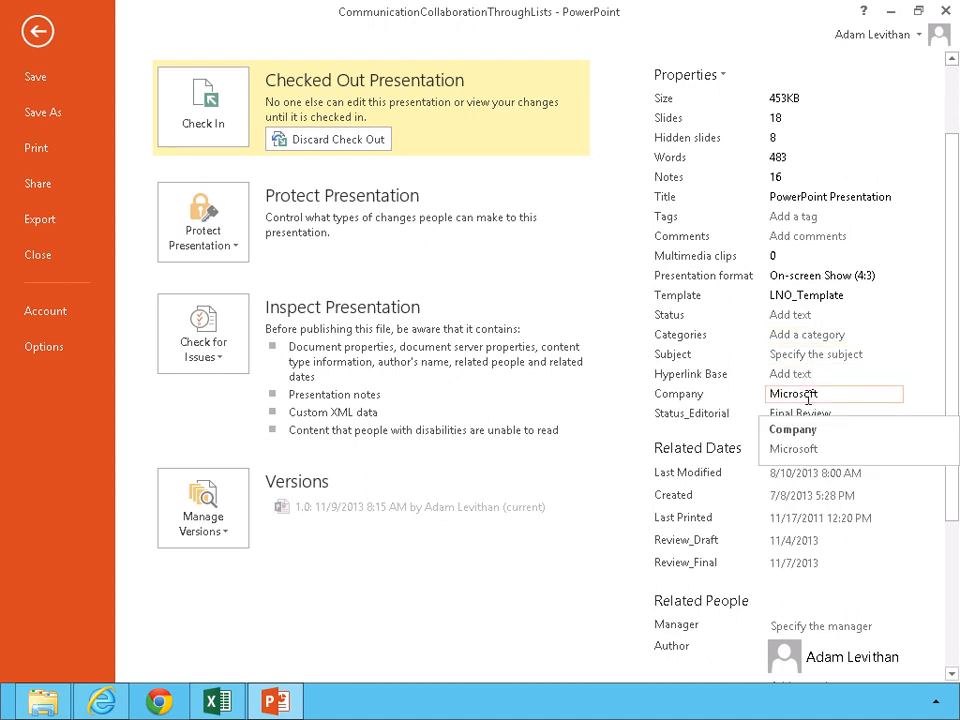
click(810, 416)
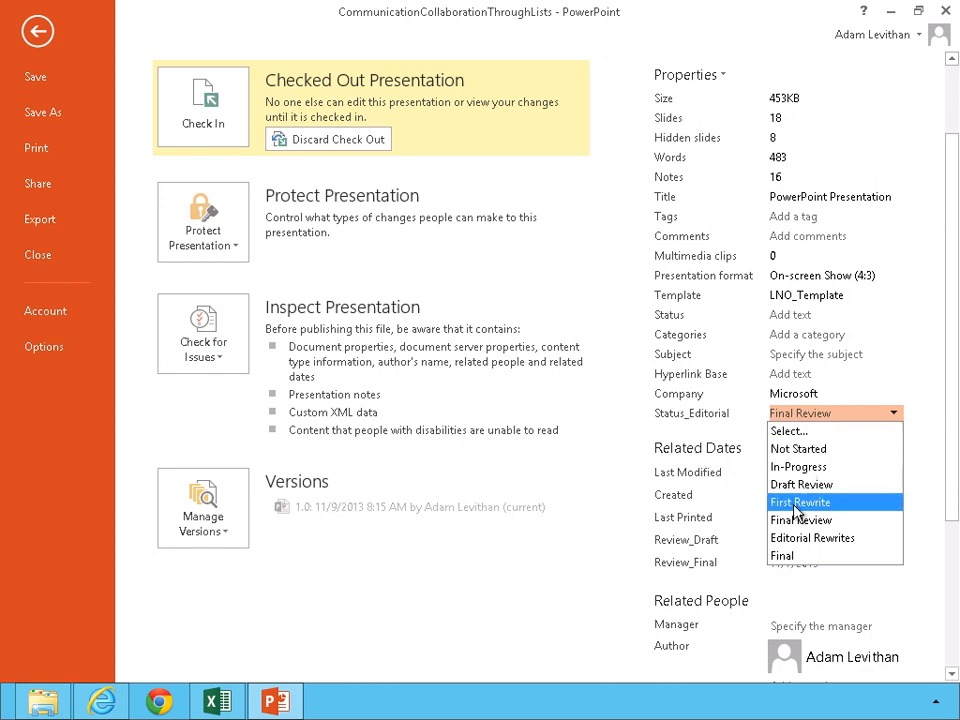
click(797, 540)
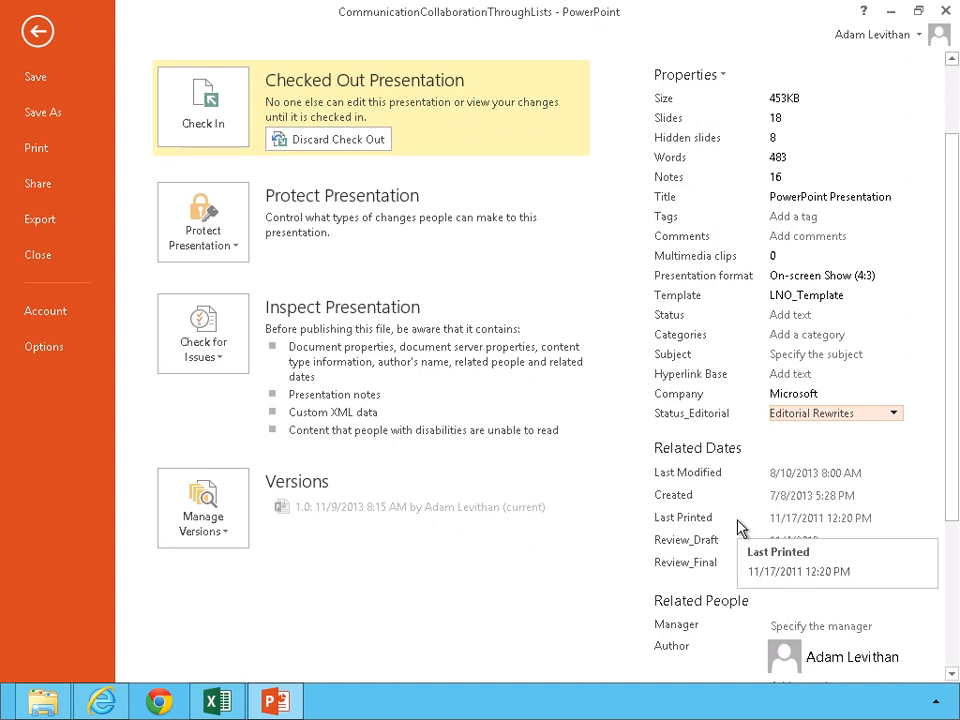
- Check in the presentation as 2.0 Major version (publish) without a version comment
click(208, 102)
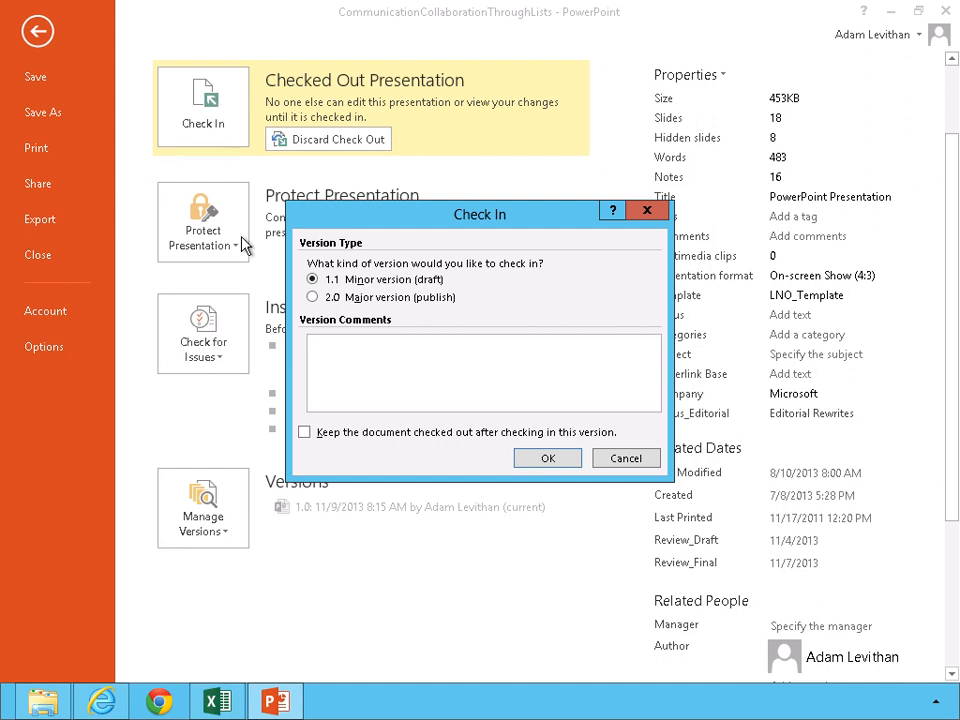
click(311, 298)
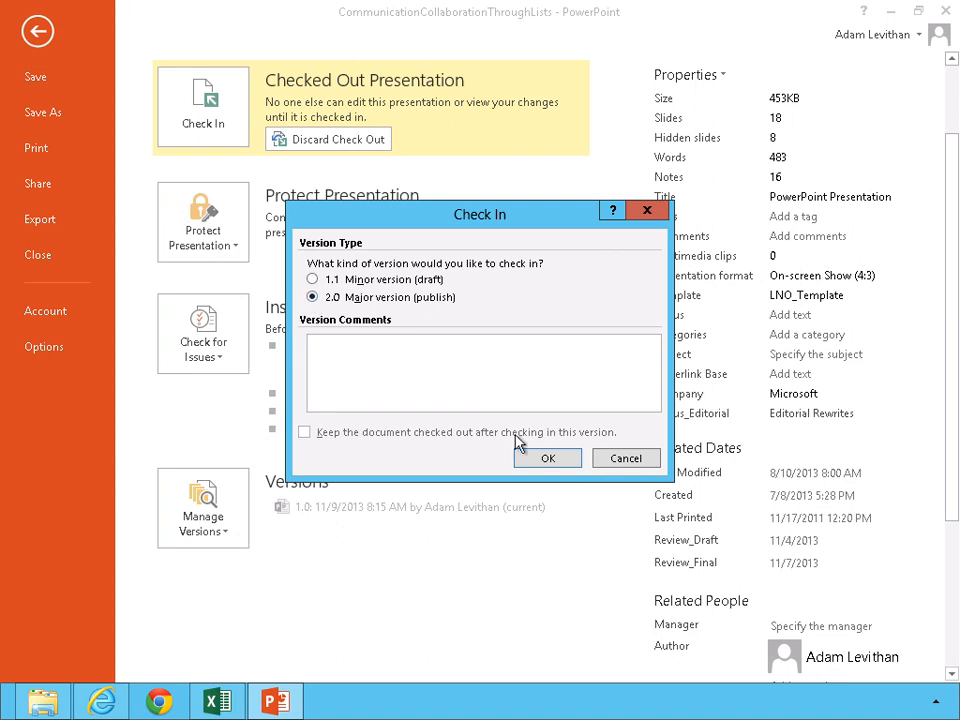
click(556, 459)
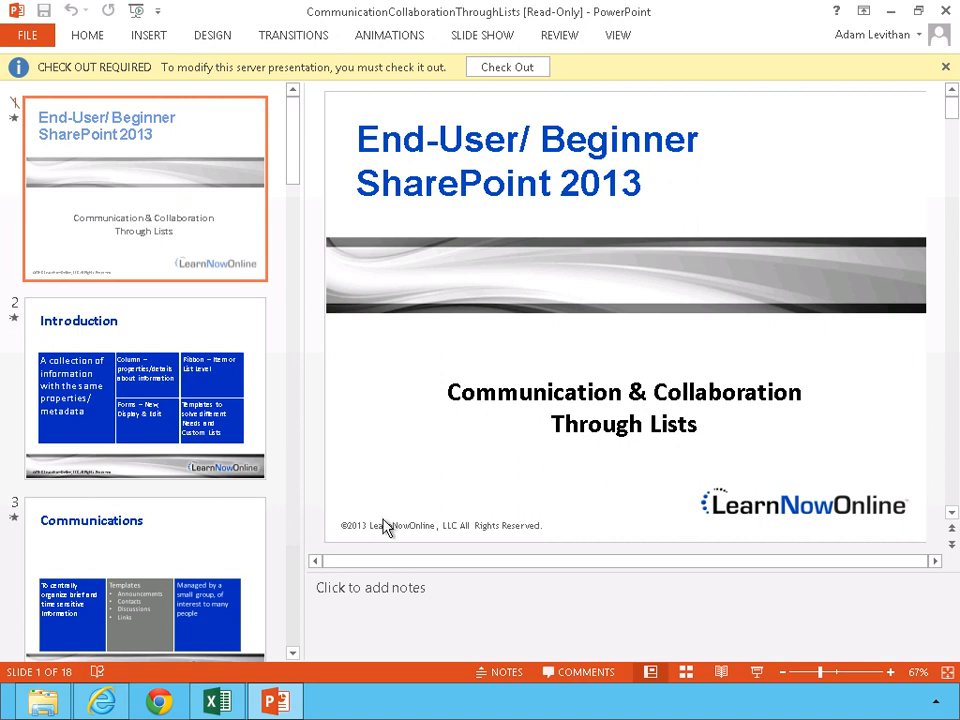
- Switch to the Report workbook in Excel and open its file location from the workbook information
click(213, 703)
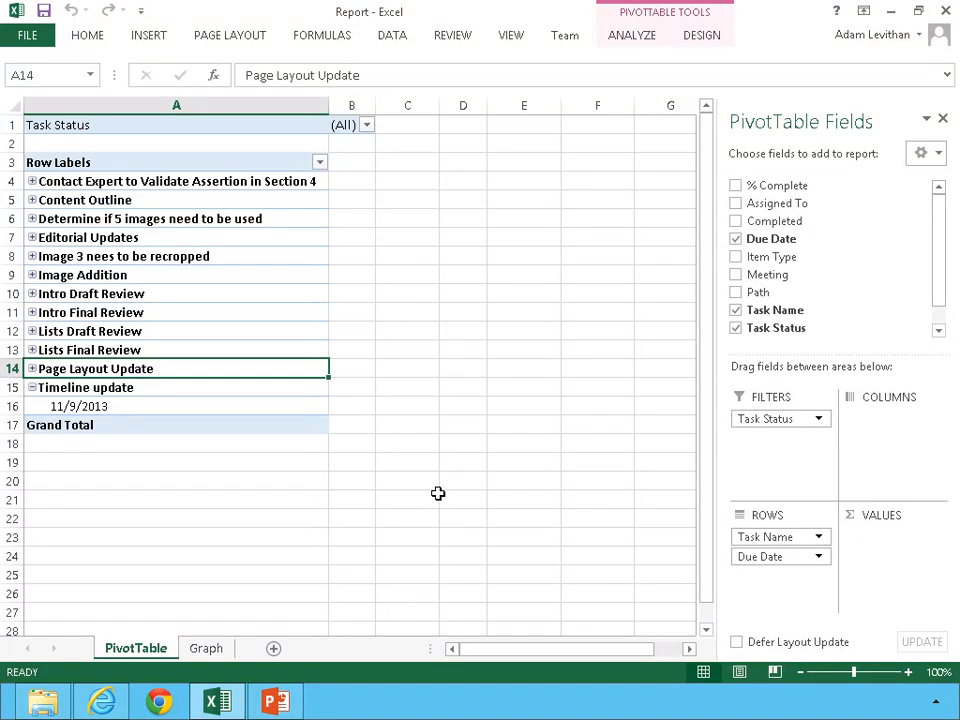
click(40, 32)
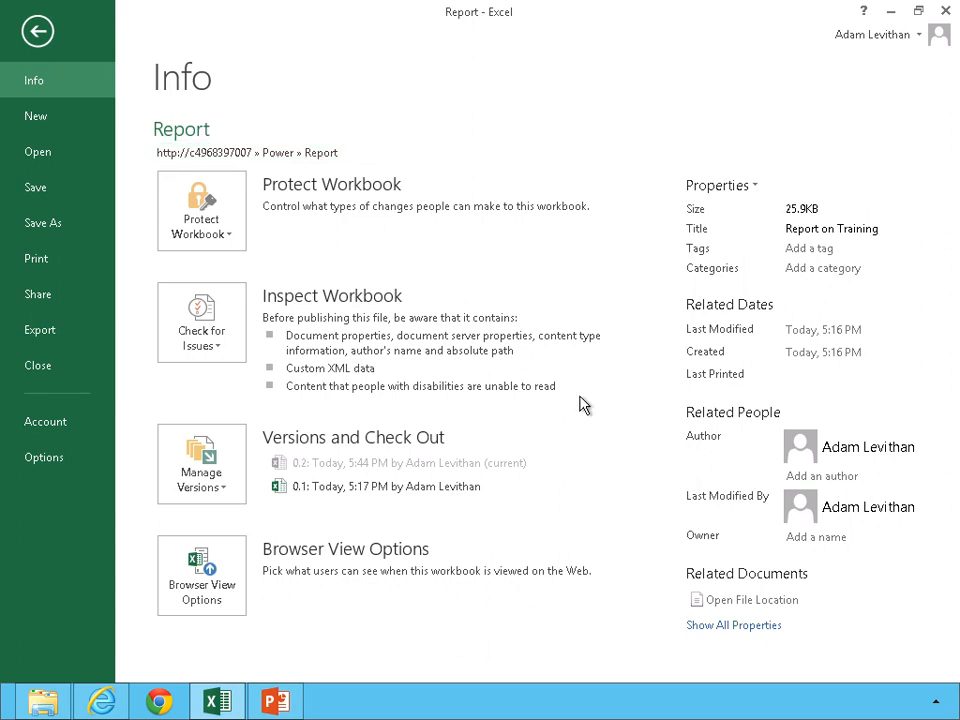
click(757, 603)
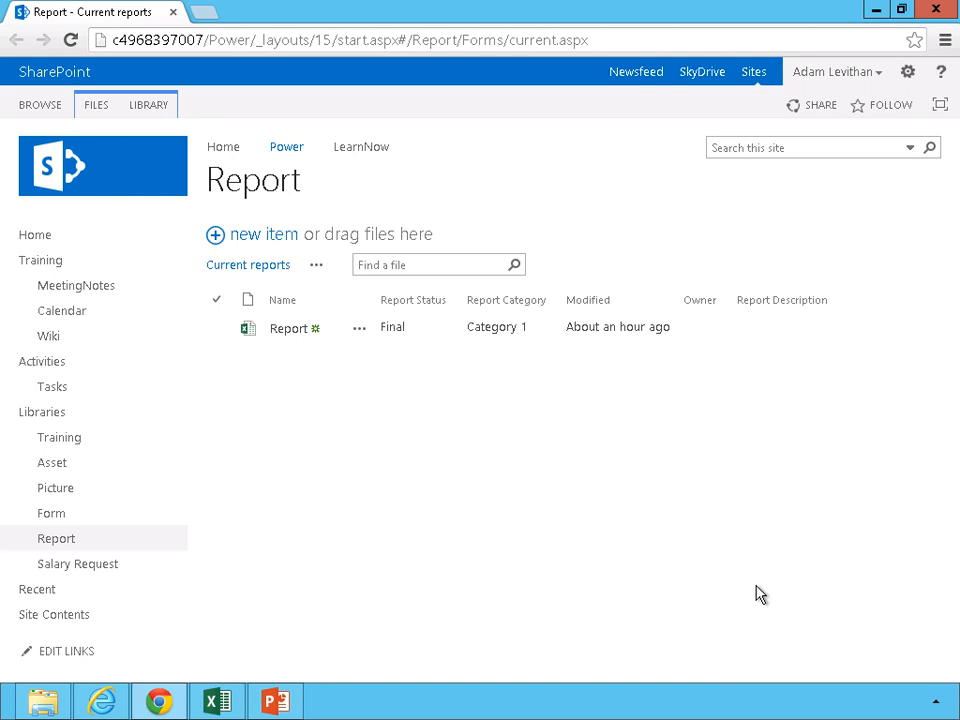
- Return to the Report workbook in Excel, list all its properties and show the Document Panel
click(218, 700)
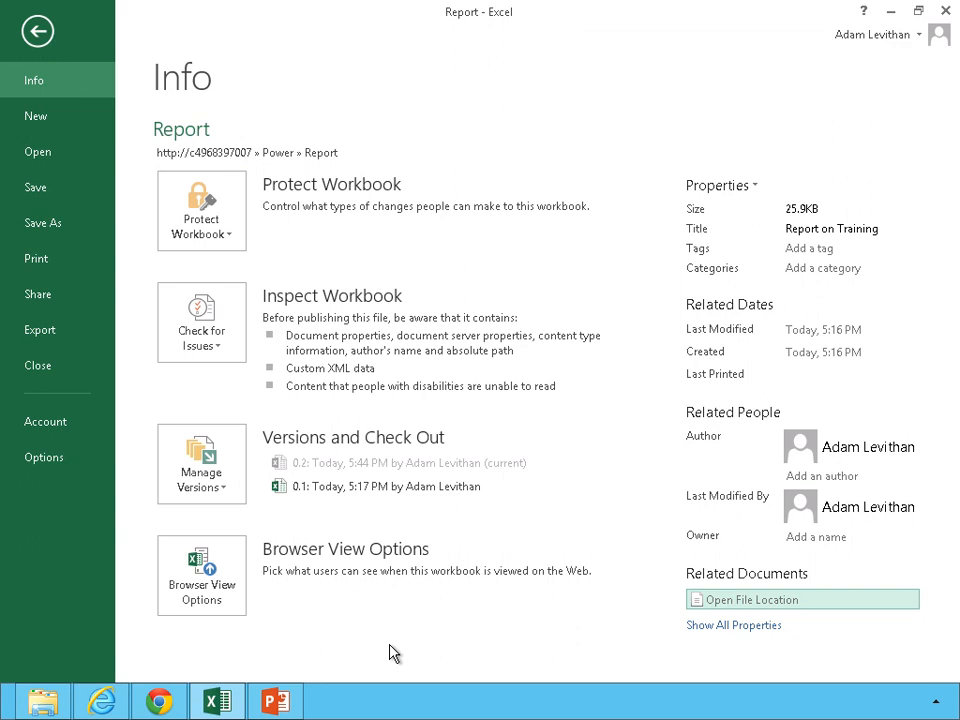
click(740, 627)
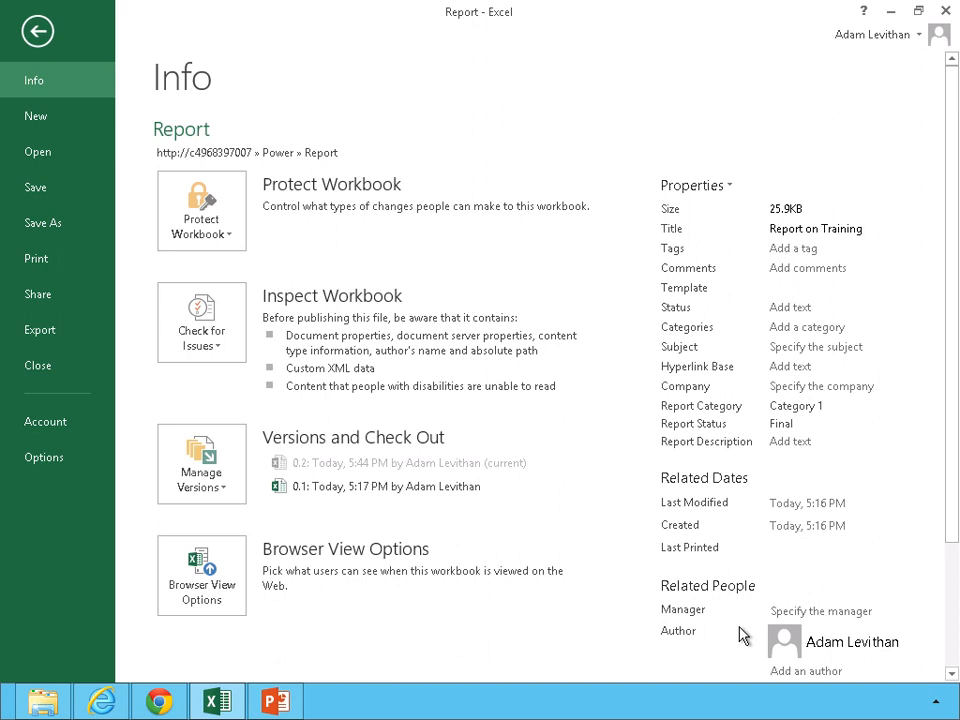
click(730, 187)
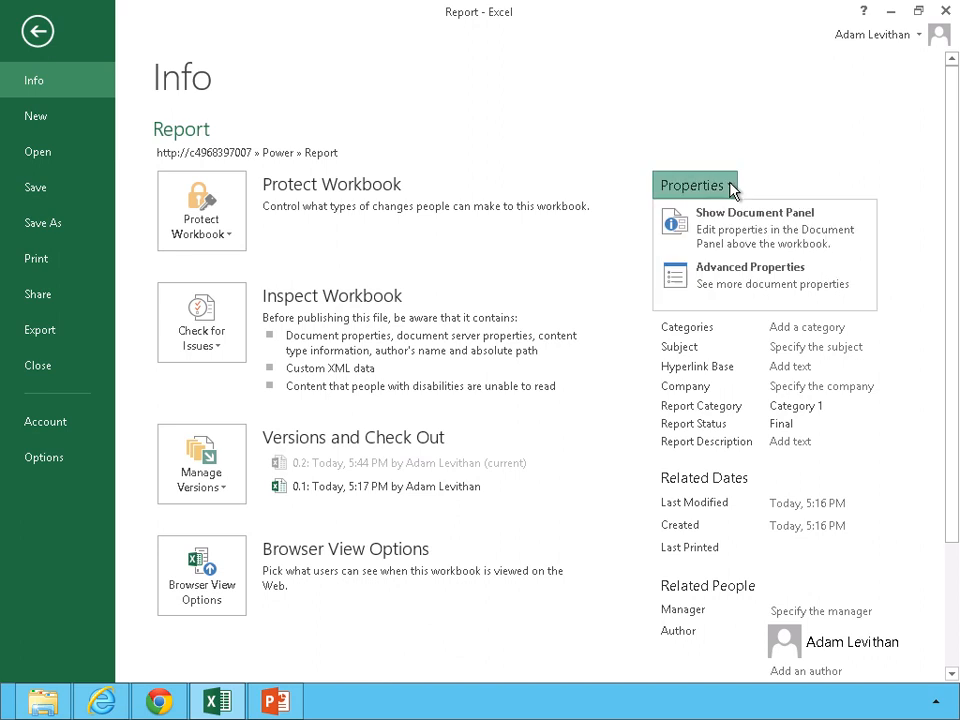
click(737, 240)
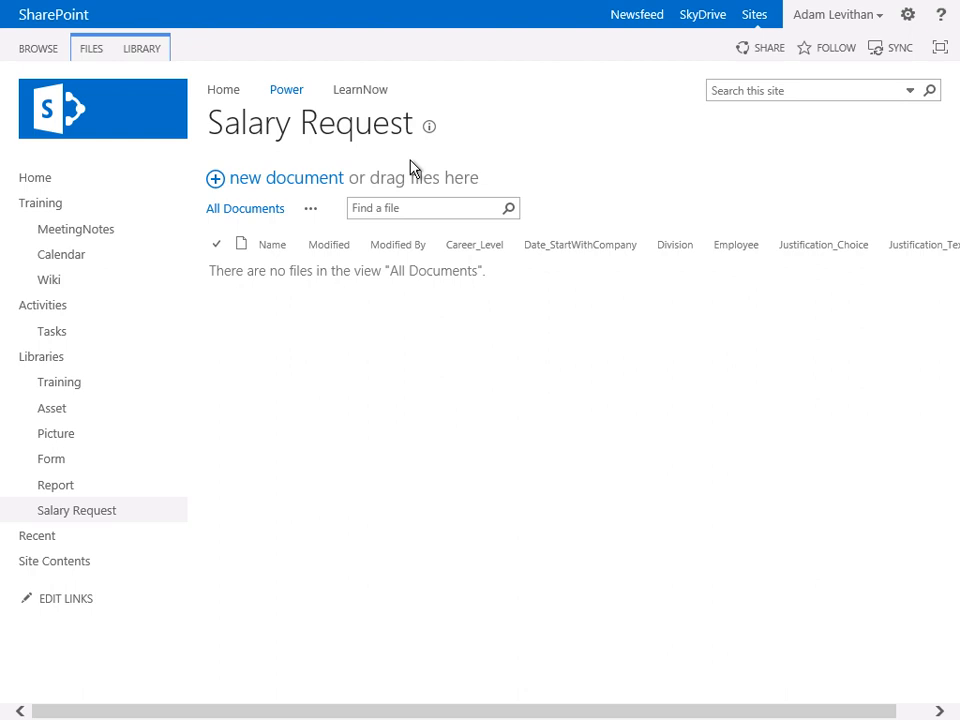
- Create a new Salary Request Document from the Salary Request library and enable editing in Word
click(92, 52)
click(57, 124)
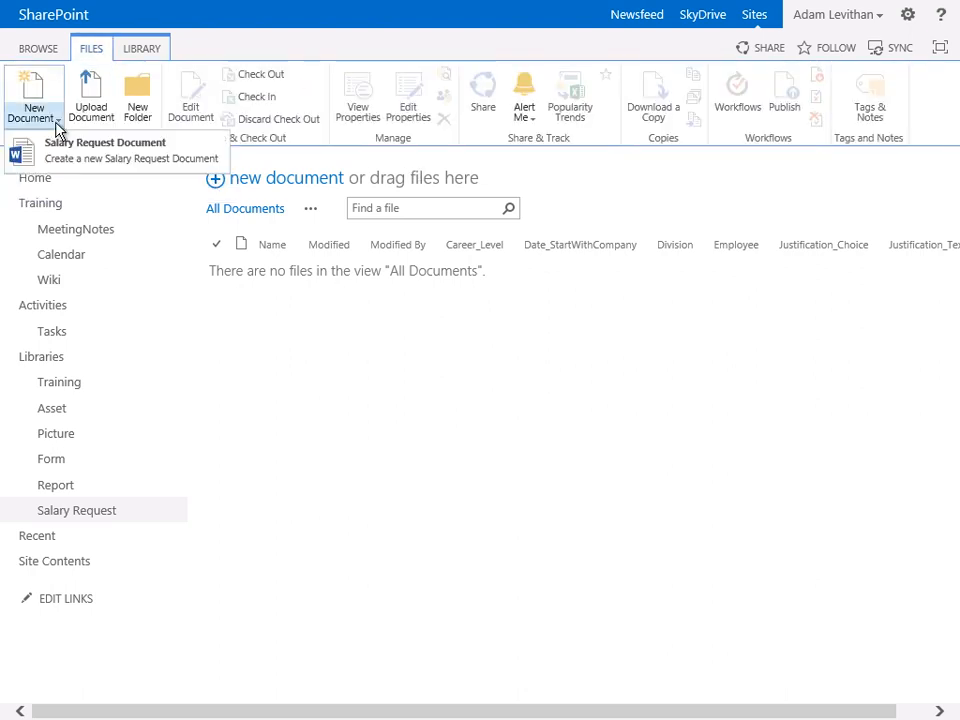
click(100, 168)
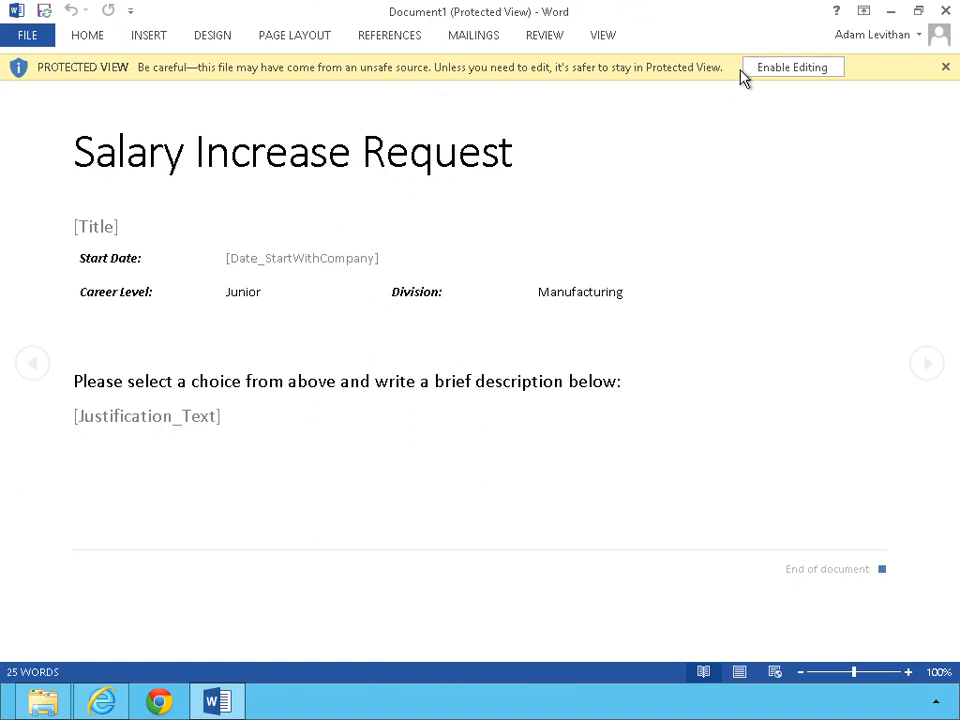
click(766, 68)
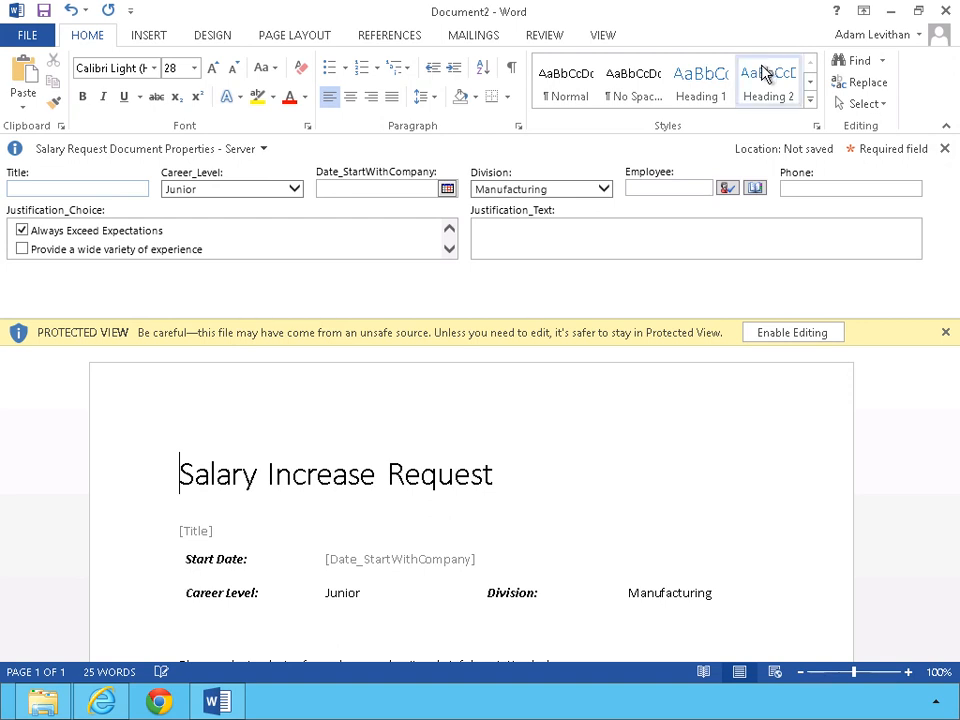
click(765, 74)
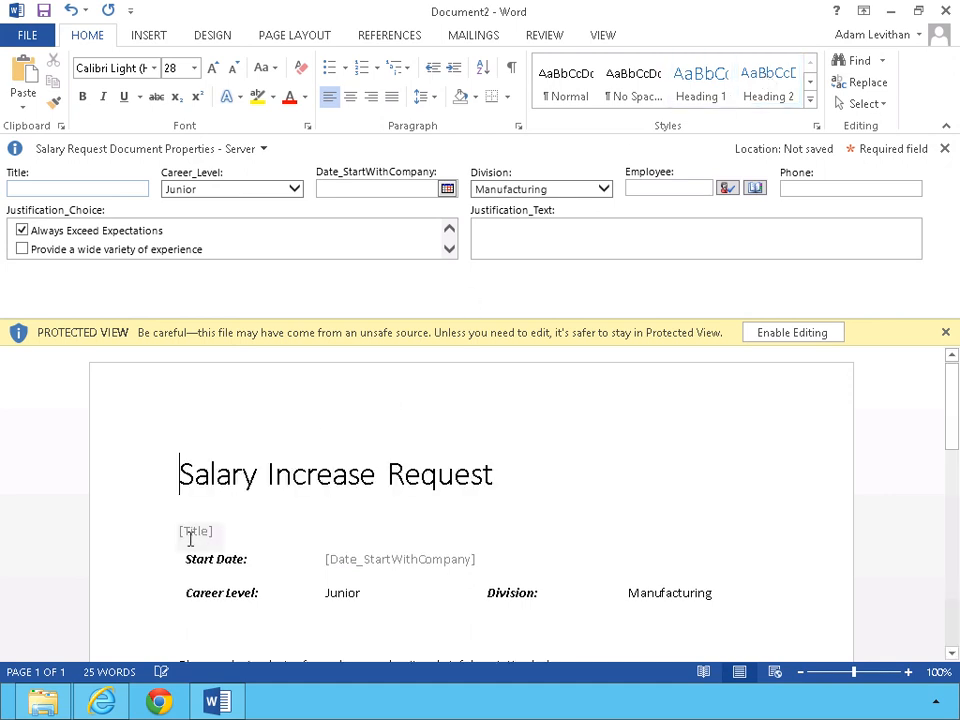
- Fill the Title placeholder below the Salary Increase Request heading with "Demonstration TItle"
click(193, 538)
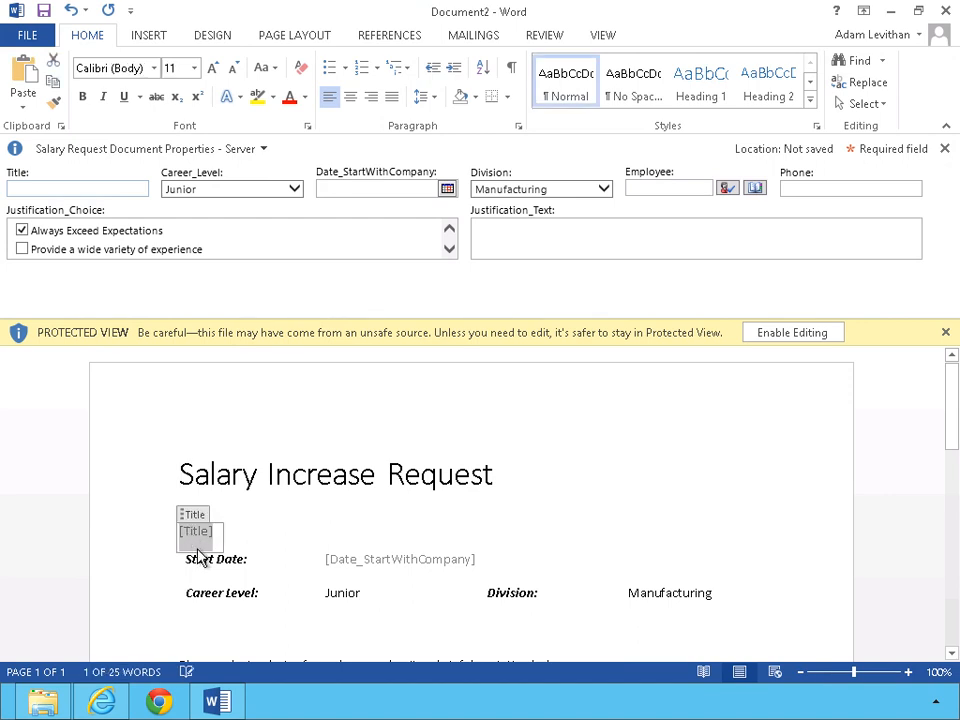
text(Demonstrati)
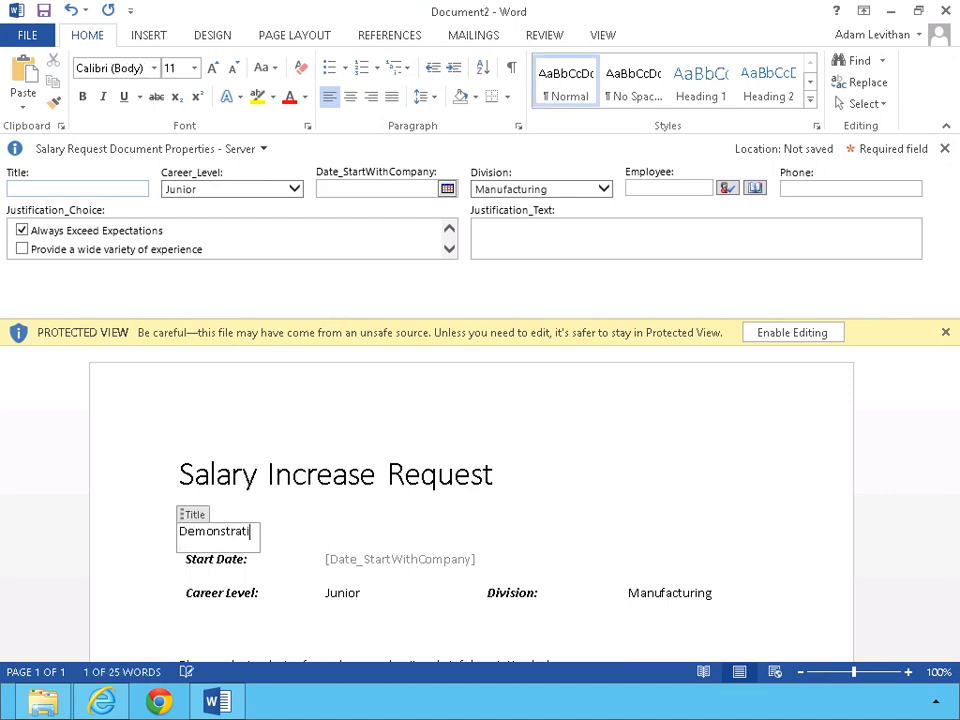
text(on Title)
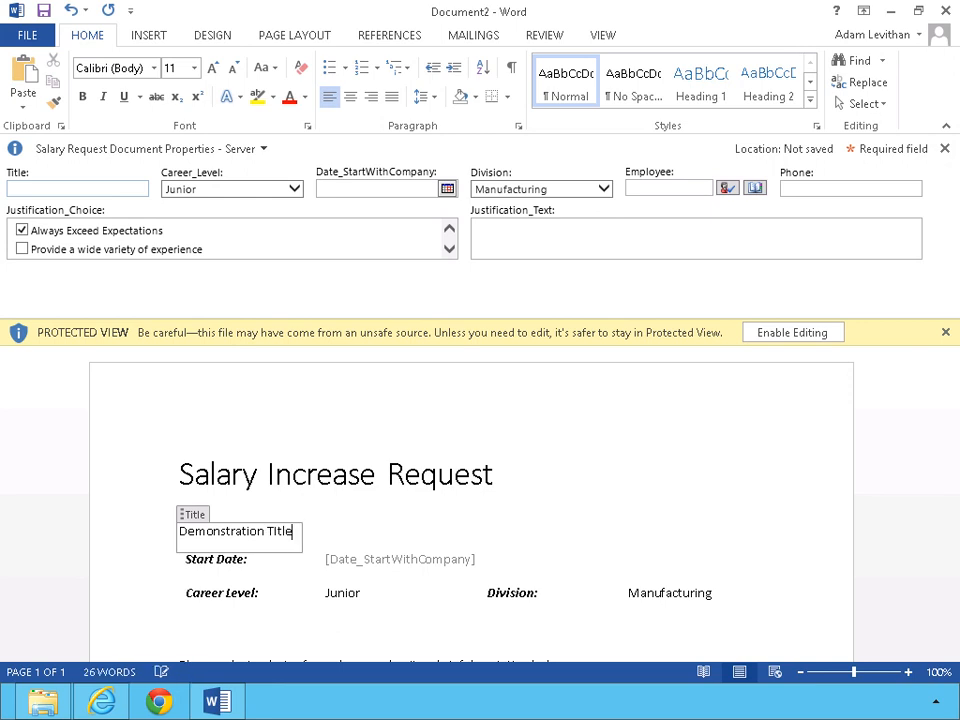
click(355, 565)
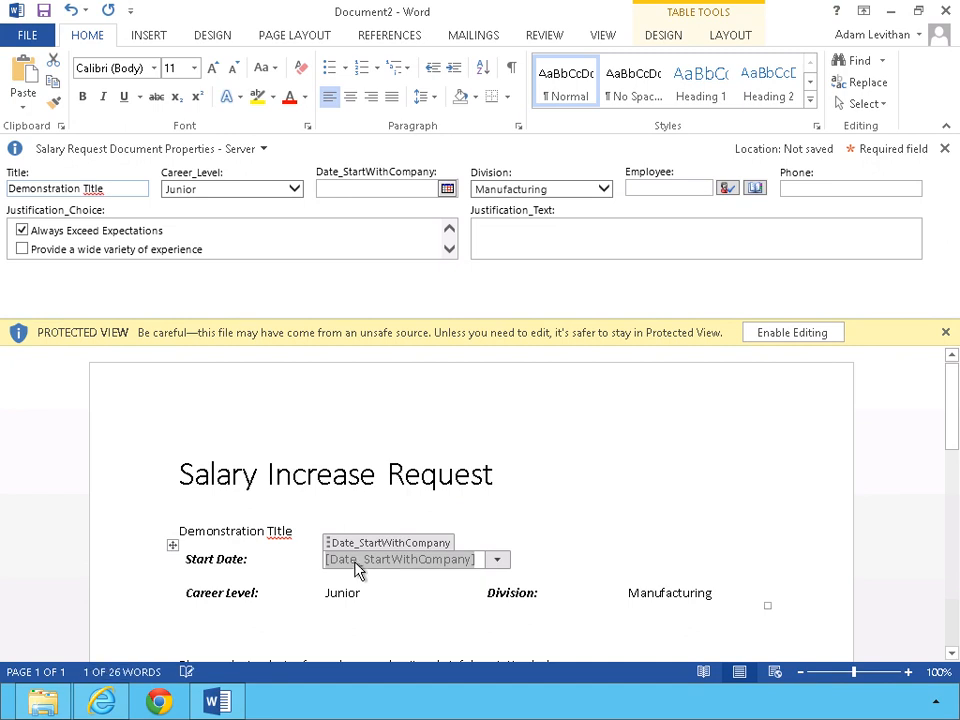
- Correct the second word of the Title in the document properties so it reads "Demonstration Title"
double_click(92, 189)
text(Titl)
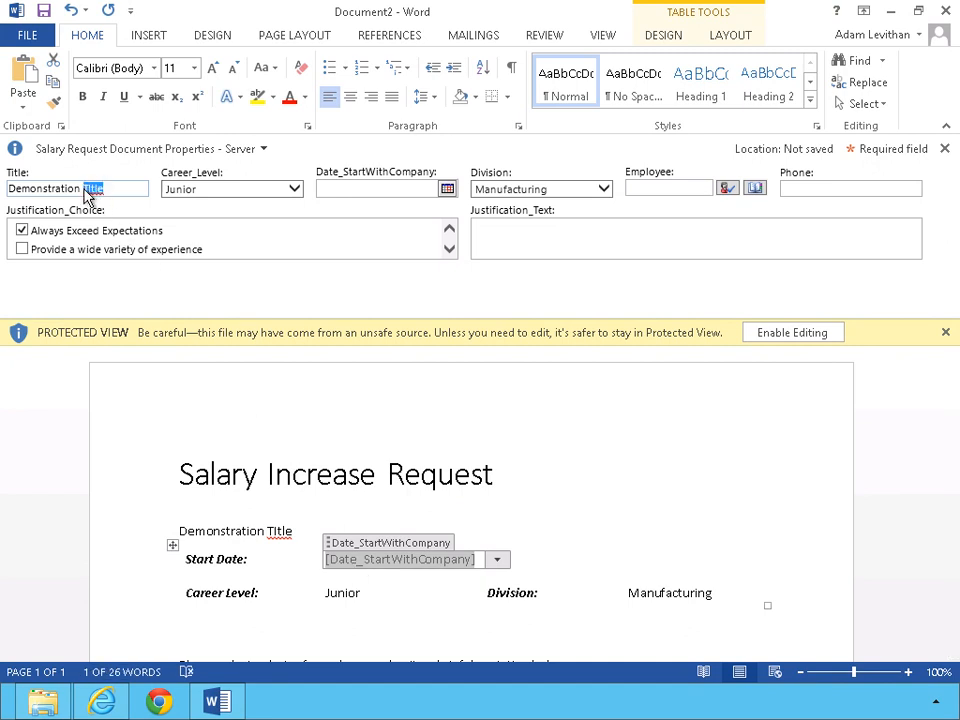
text(e)
click(236, 394)
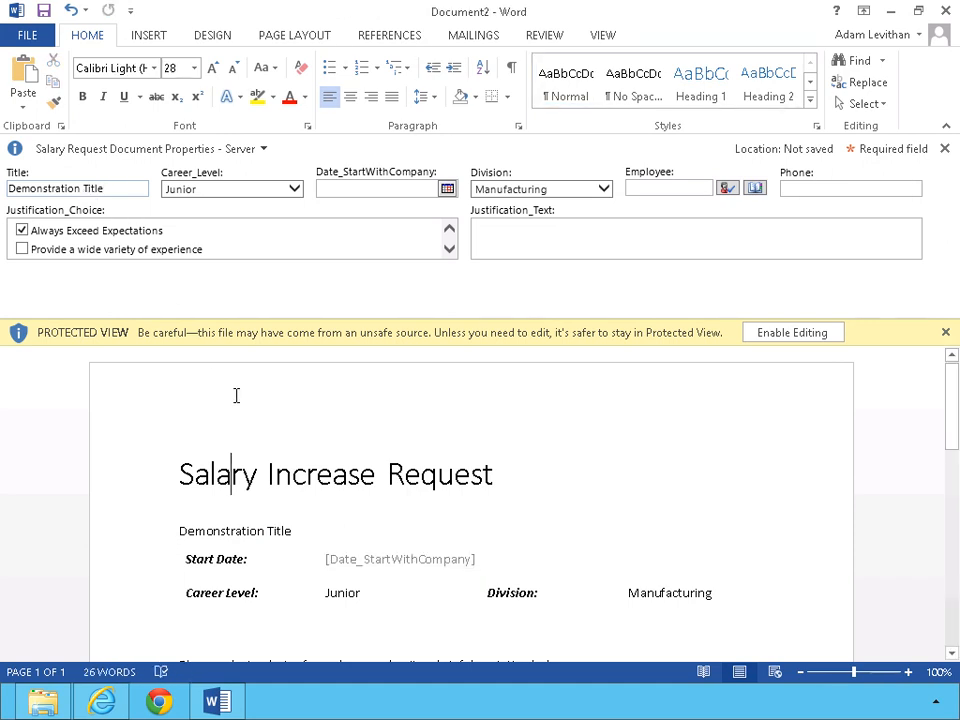
- Set the Start Date in the document body to 1/10/2014 using its calendar
click(425, 558)
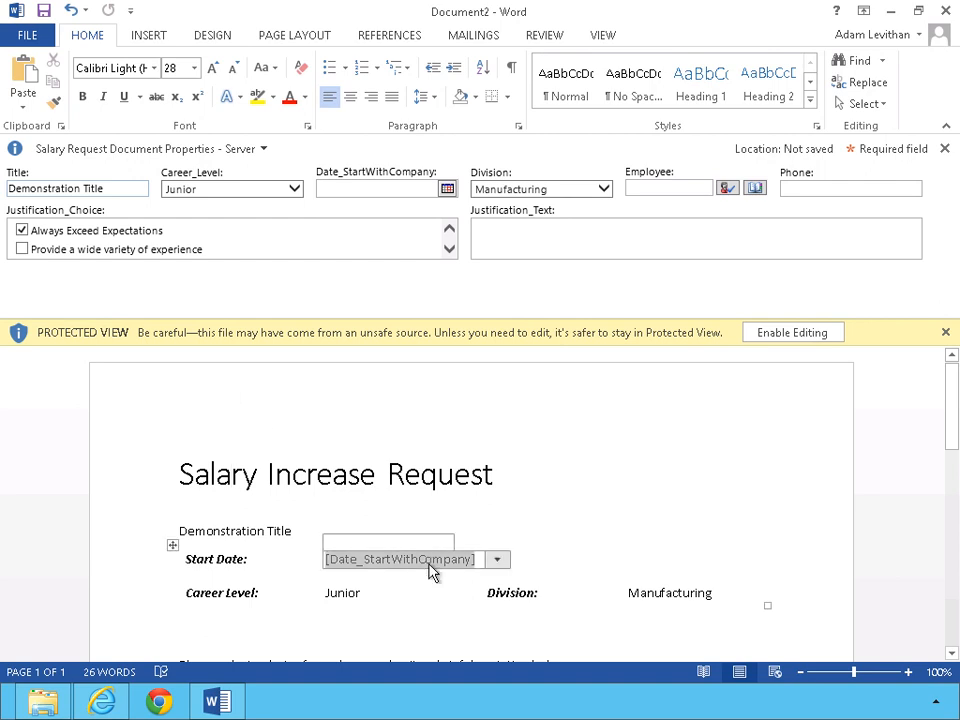
click(498, 562)
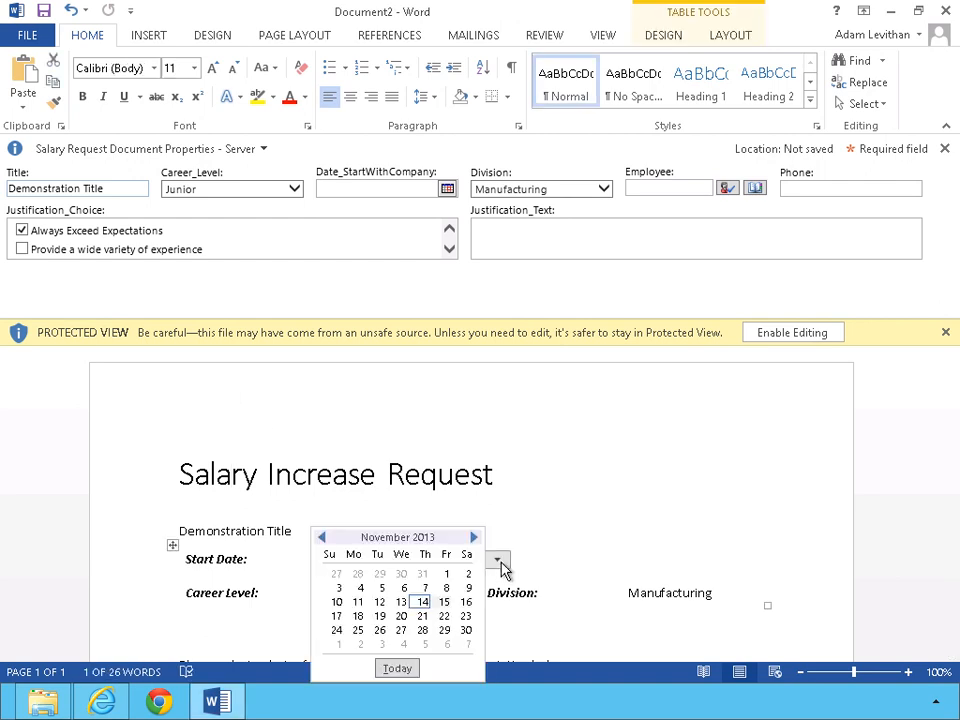
click(474, 537)
click(474, 537)
click(444, 588)
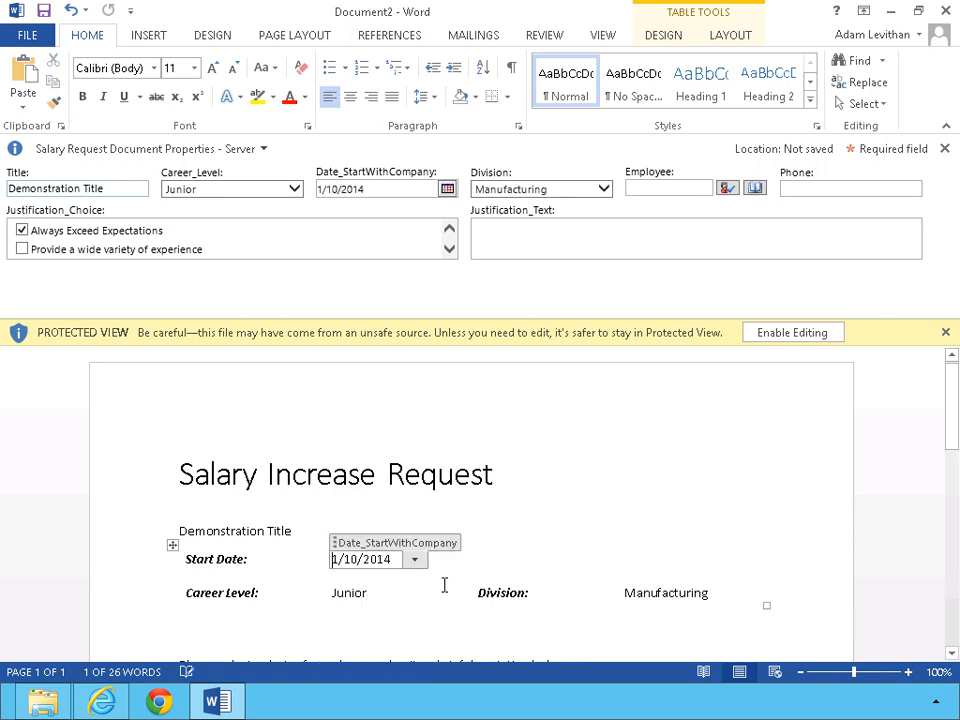
- Open the Career Level choices in the document body and keep Junior
click(388, 596)
click(383, 594)
click(365, 630)
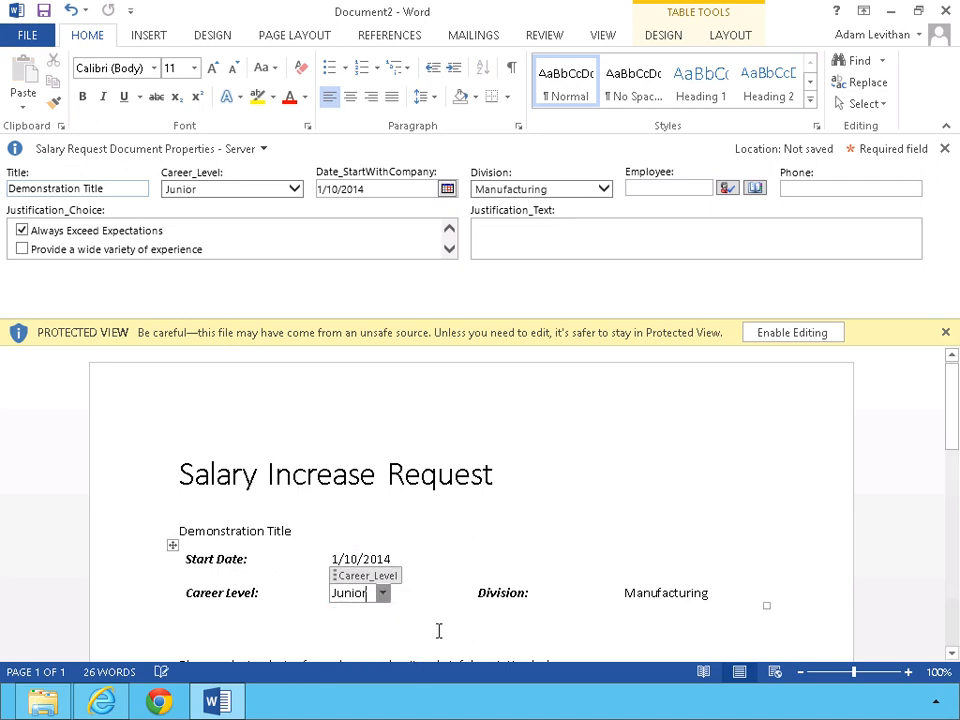
- Set the Division in the document body to Human Resources
click(663, 594)
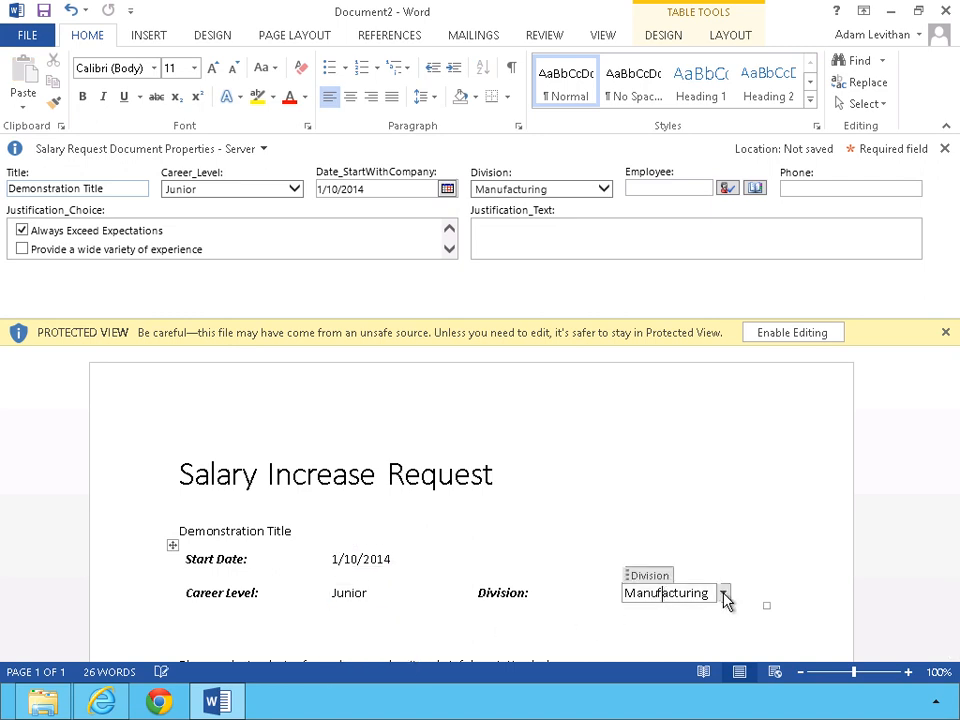
click(722, 594)
click(705, 558)
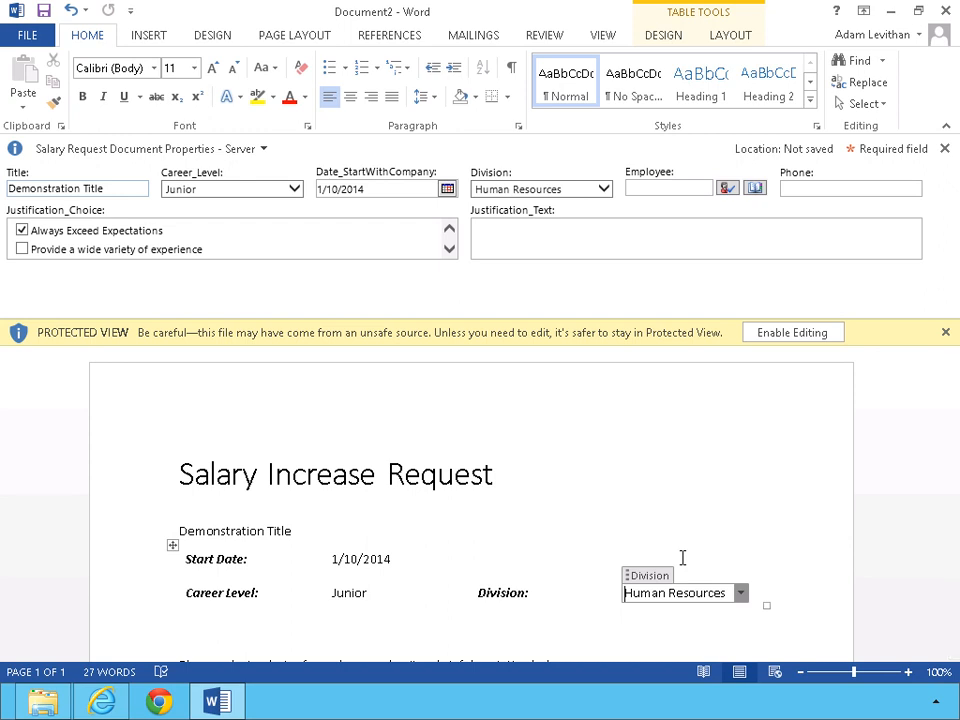
click(511, 226)
- Save the document as "Salary Increase Request" in the site's SalaryRequest library folder and close it
click(43, 11)
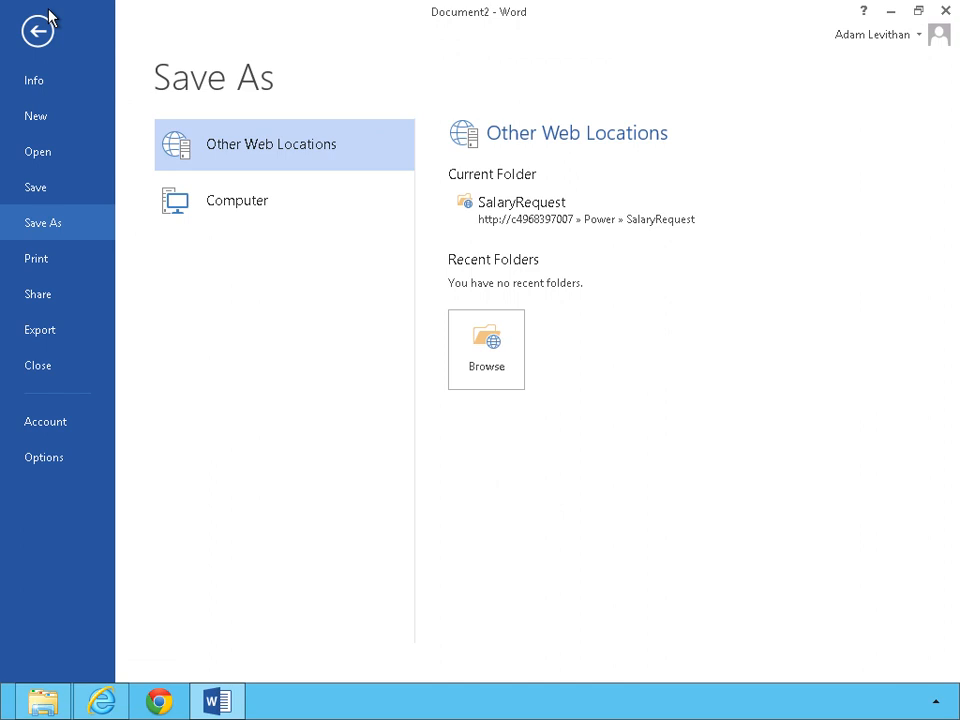
click(547, 228)
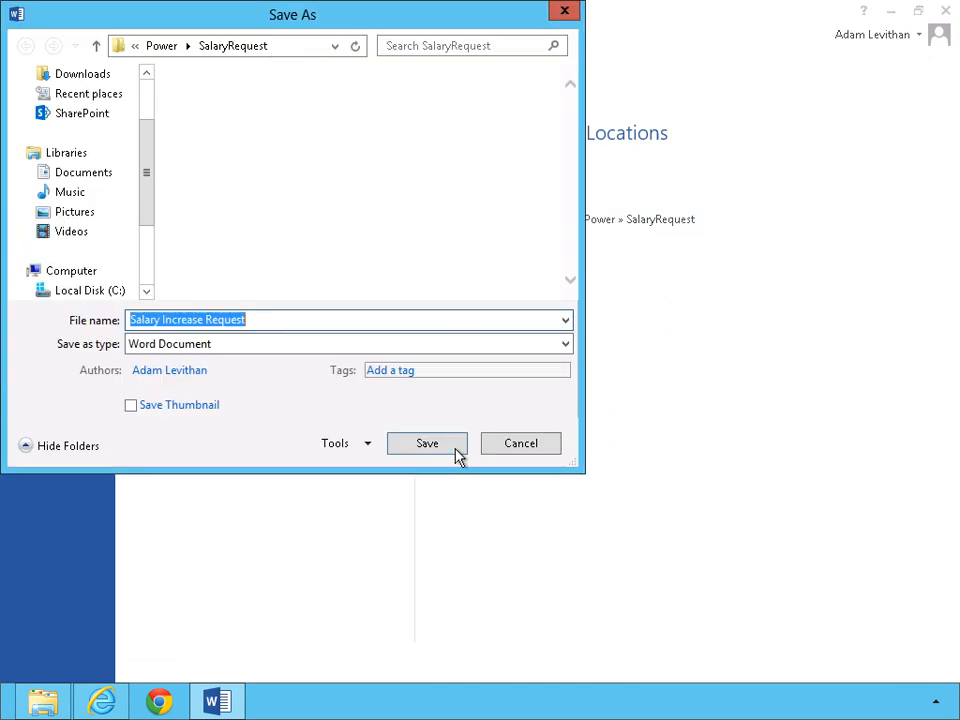
click(450, 455)
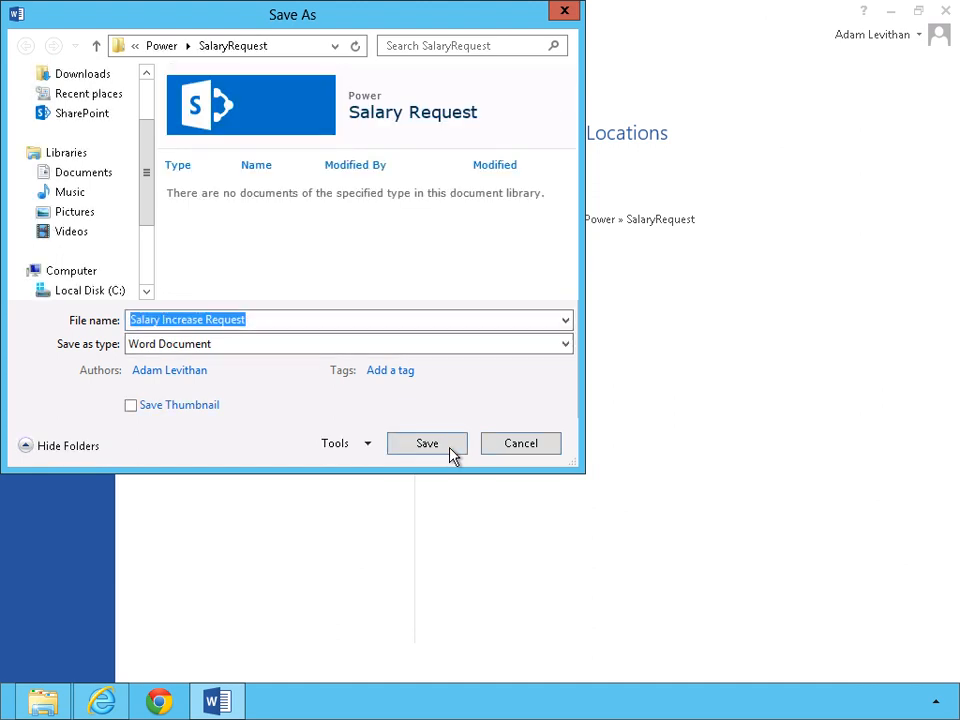
click(450, 455)
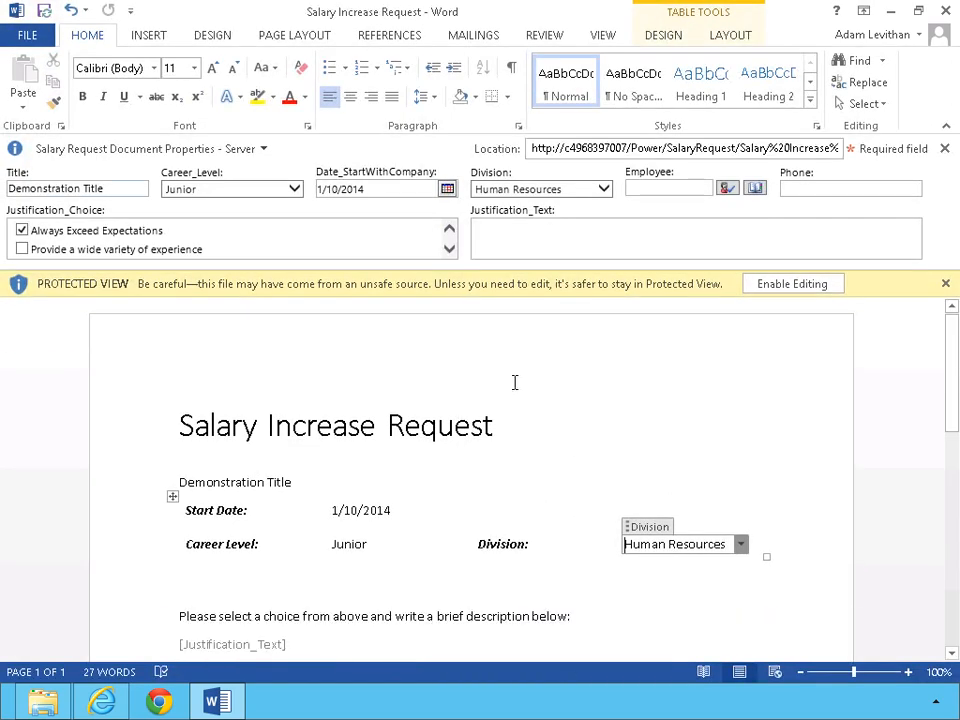
click(948, 12)
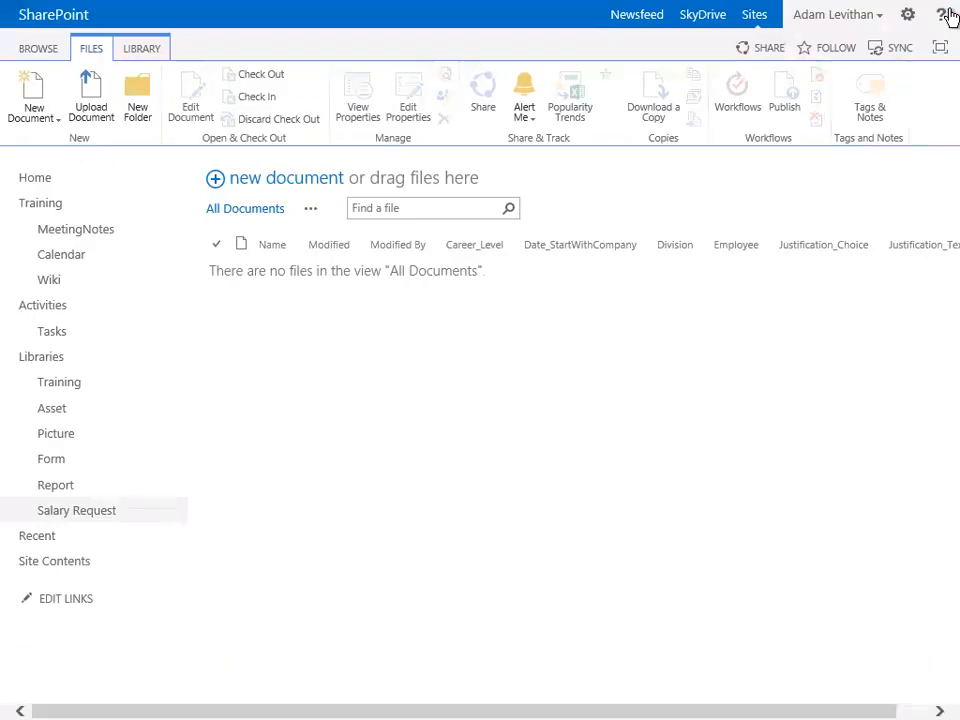